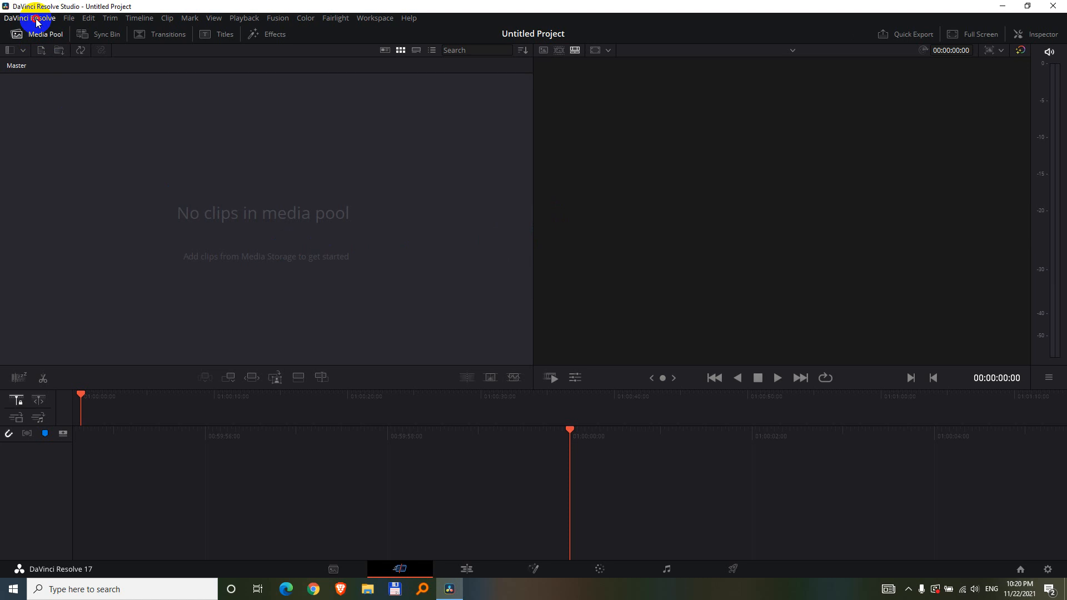
# Enable project backups in the user preferences, performed every 1 minute, hourly for 2 hours and daily for 2 days, and save.
pyautogui.click(37, 21)
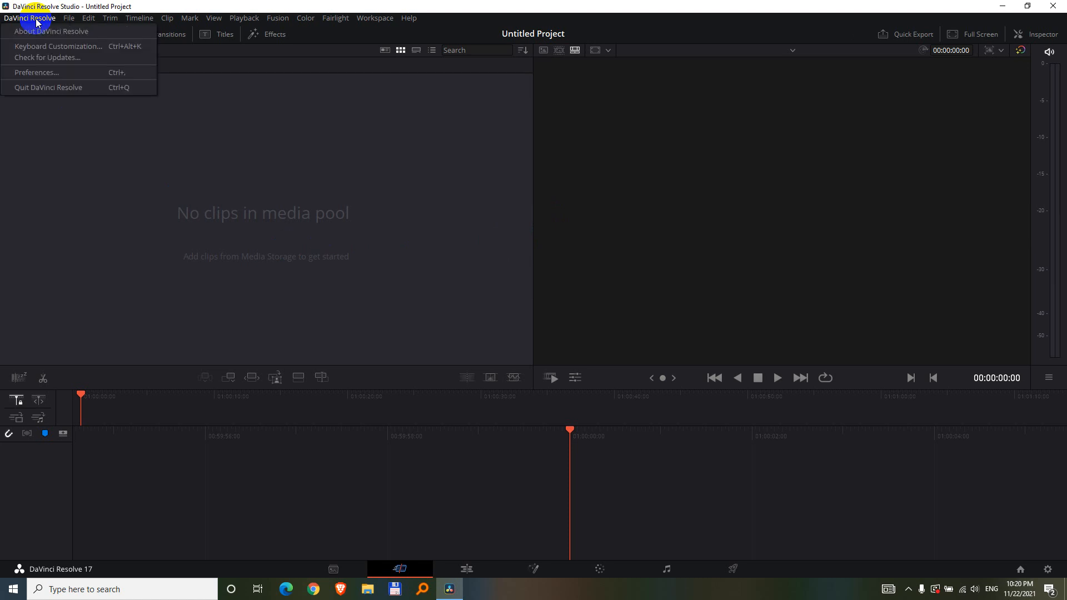
pyautogui.click(64, 77)
pyautogui.click(560, 107)
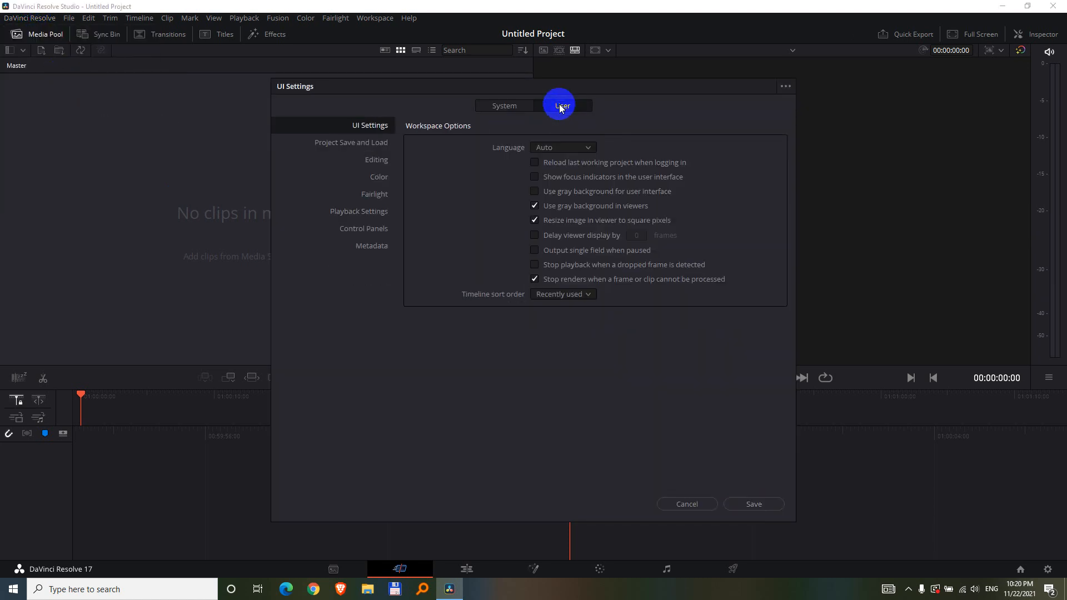
pyautogui.click(355, 146)
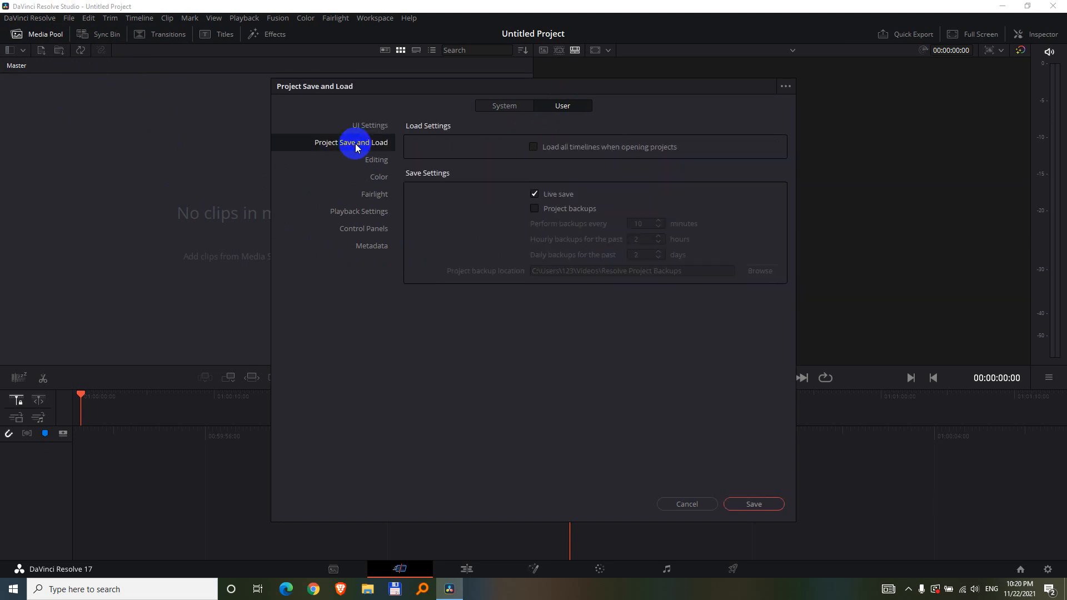
pyautogui.click(568, 210)
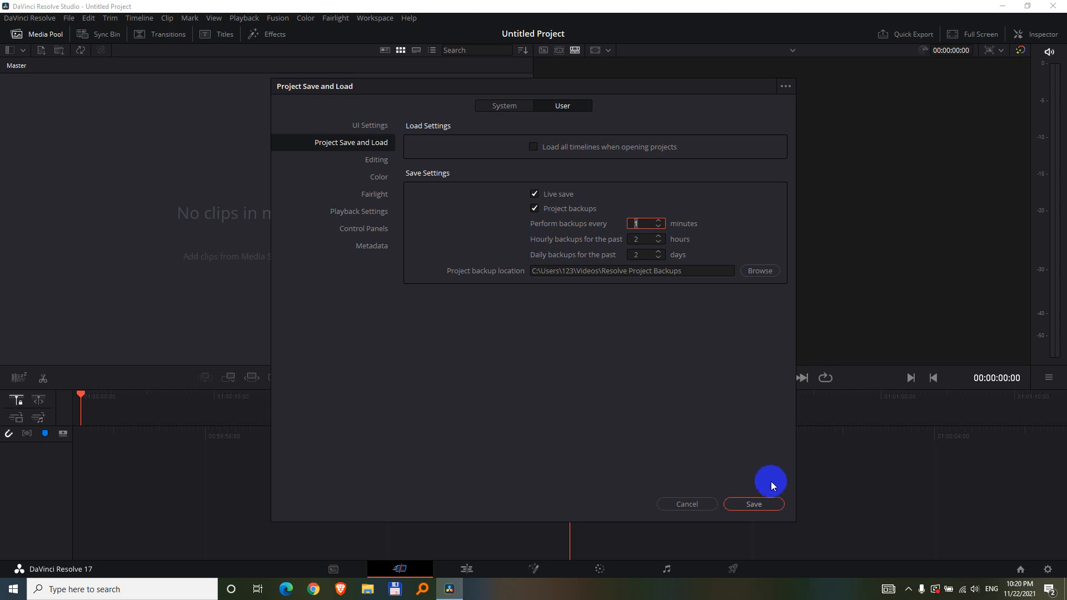
pyautogui.click(753, 504)
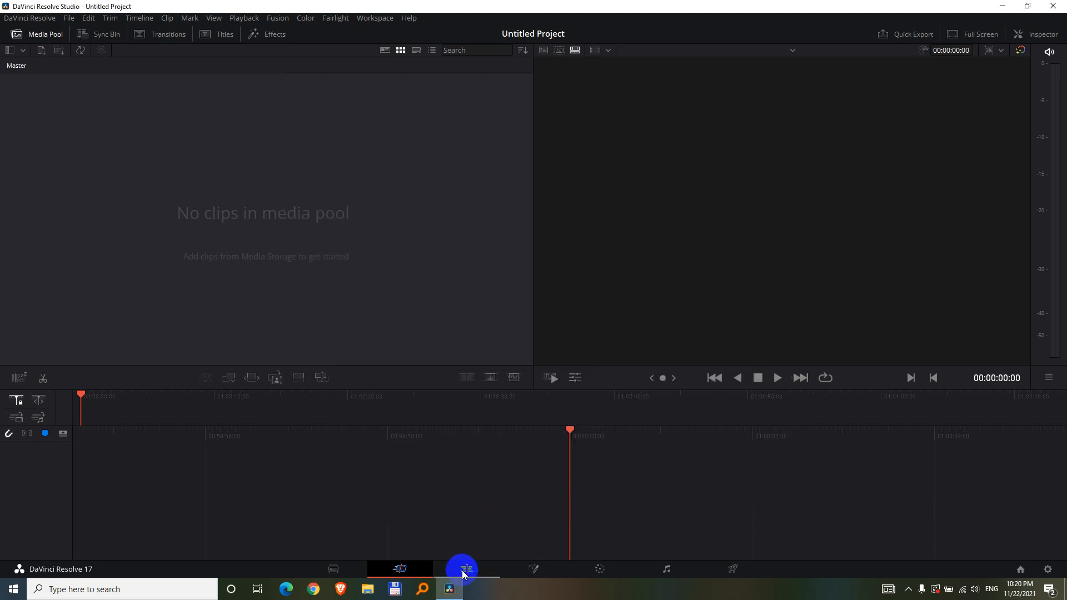
# Add DJI_0307.MP4 and DJI_0306.MP4 to a new timeline, change the project frame rate to match, and go to the Edit page.
pyautogui.click(450, 588)
pyautogui.moveTo(193, 463); pyautogui.dragTo(456, 531)
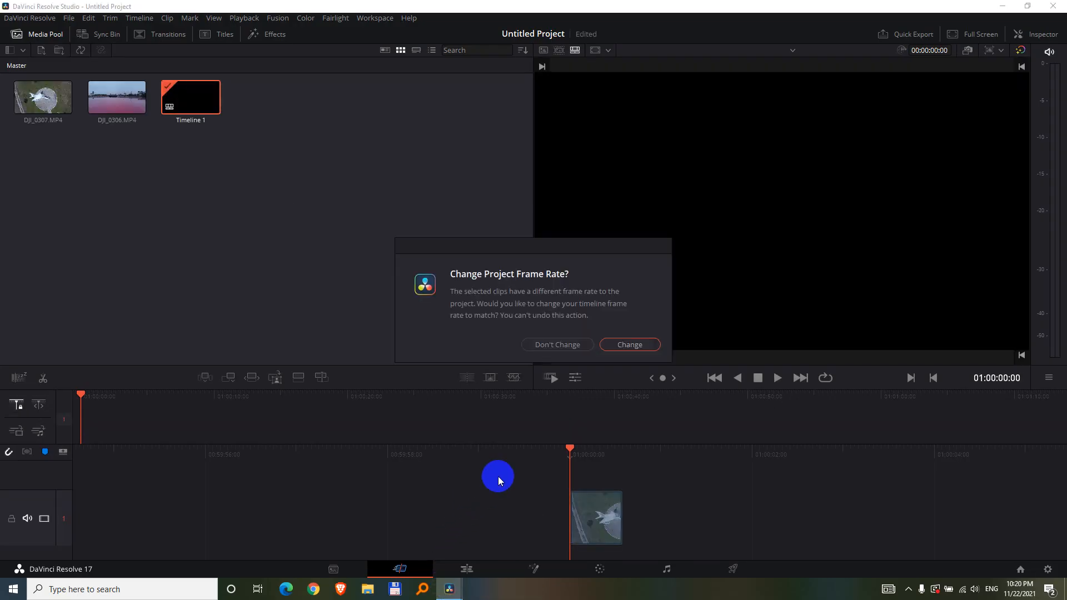
pyautogui.click(628, 344)
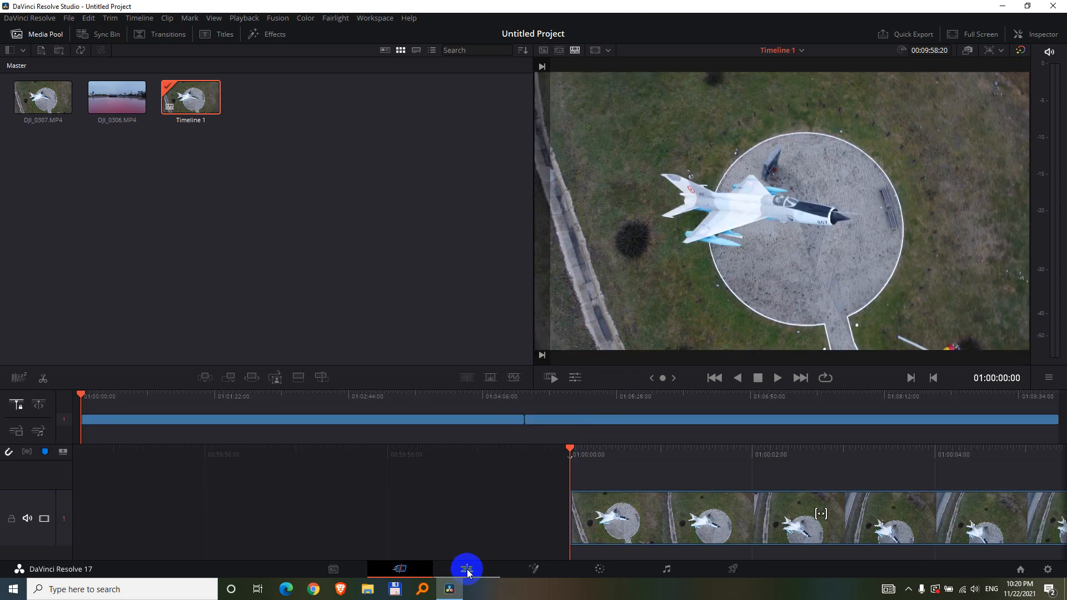
pyautogui.click(465, 568)
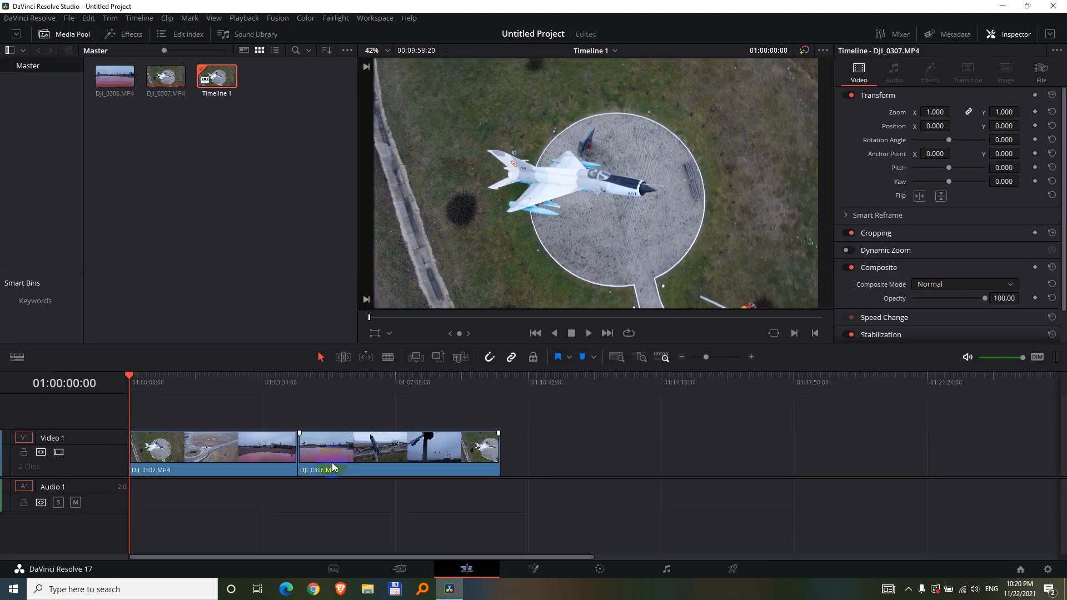
pyautogui.click(280, 445)
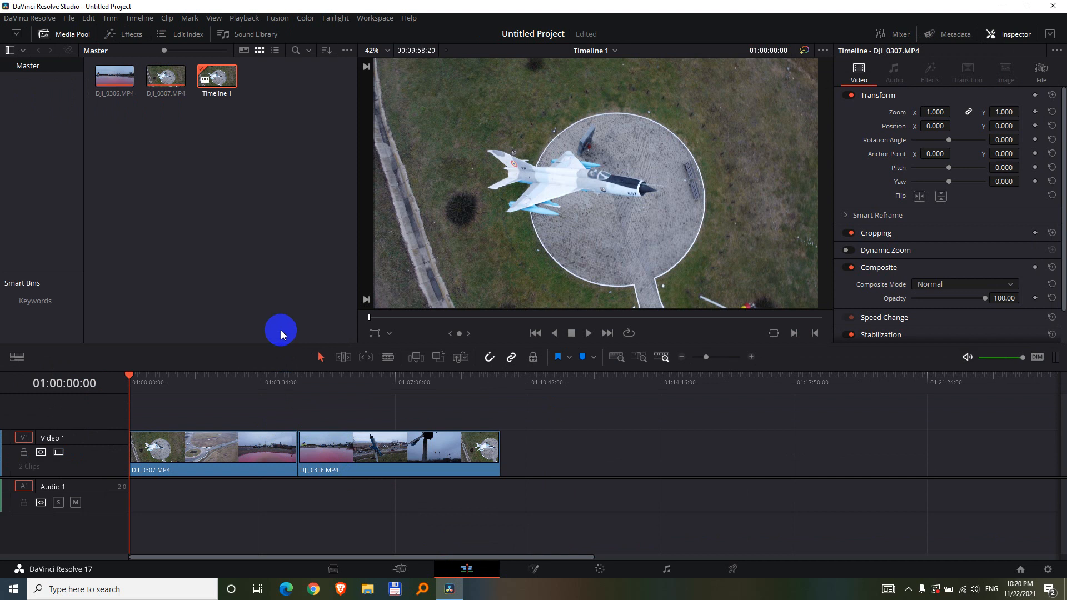
# Save the project as "1" and show text labels with the page navigation icons.
pyautogui.click(69, 18)
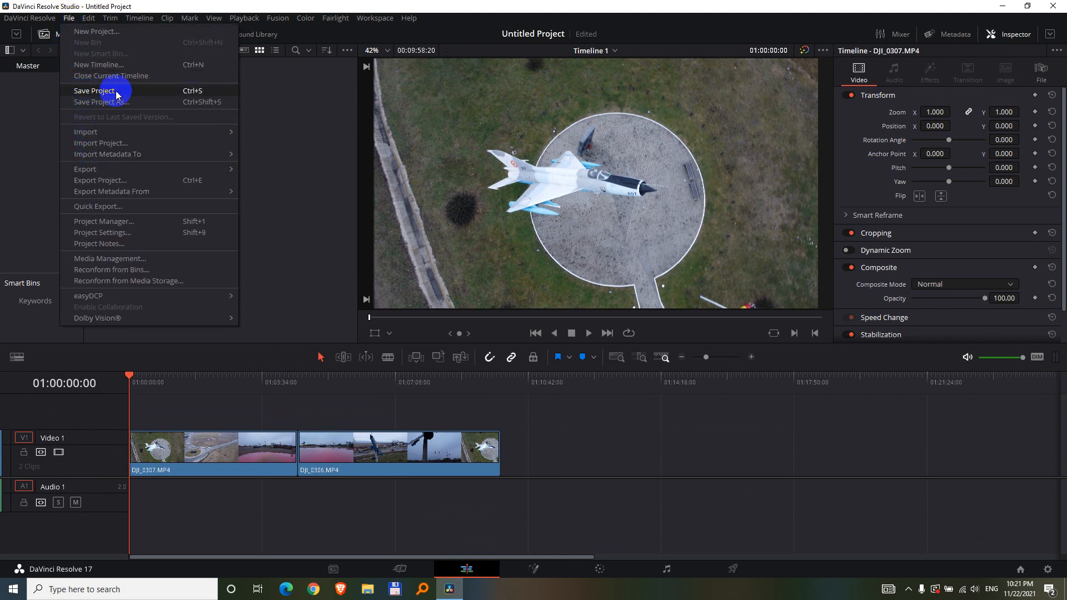
pyautogui.click(190, 93)
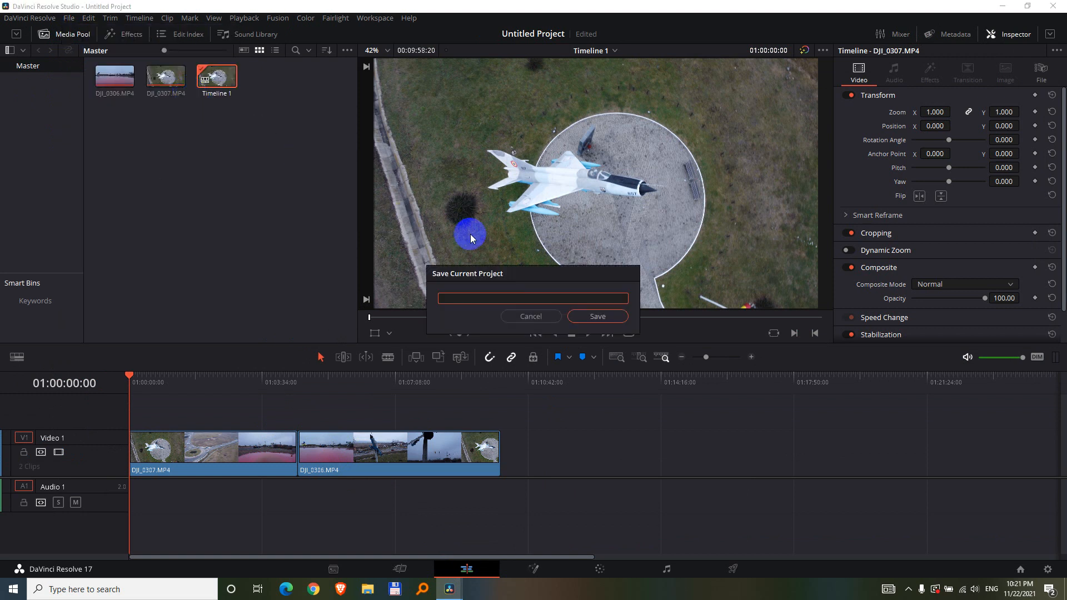
pyautogui.write('1')
pyautogui.click(592, 316)
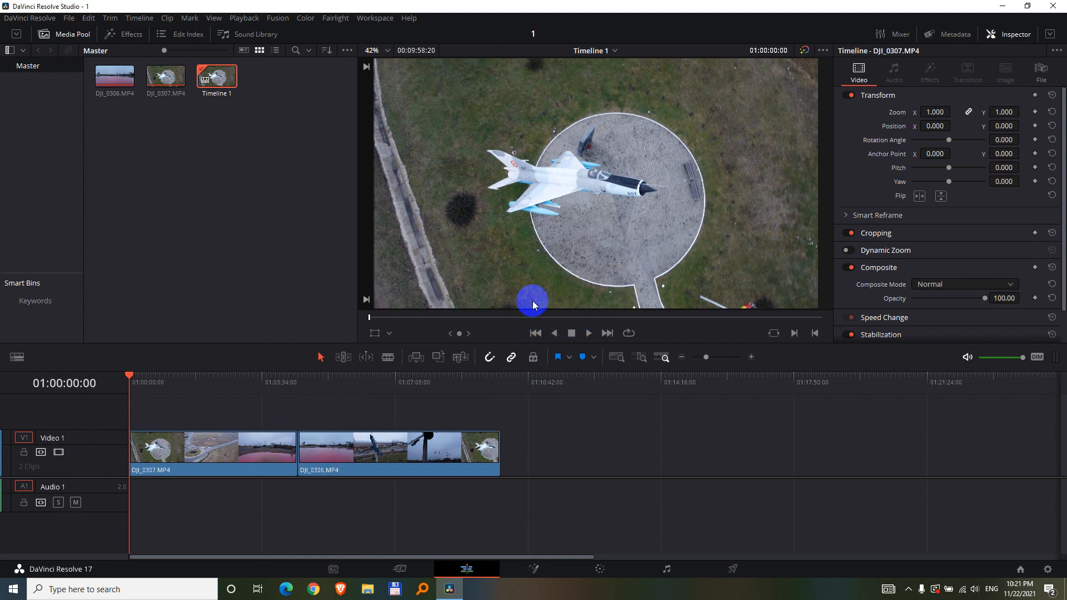
pyautogui.rightClick(468, 568)
pyautogui.click(491, 578)
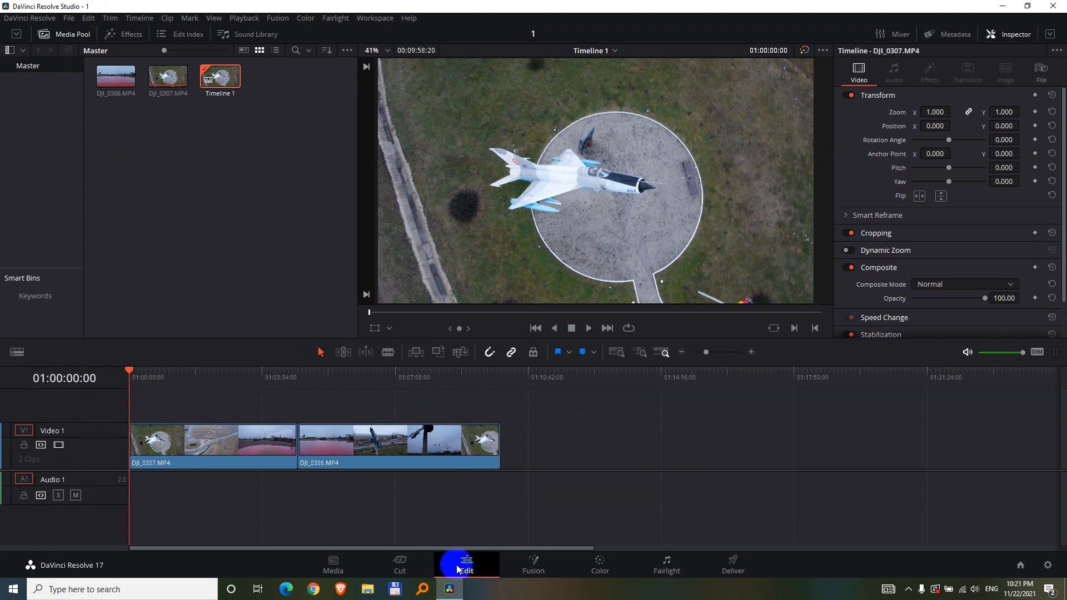
# Open the Videos folder in File Explorer and arrange its window side by side with the DaVinci Resolve window.
pyautogui.click(369, 591)
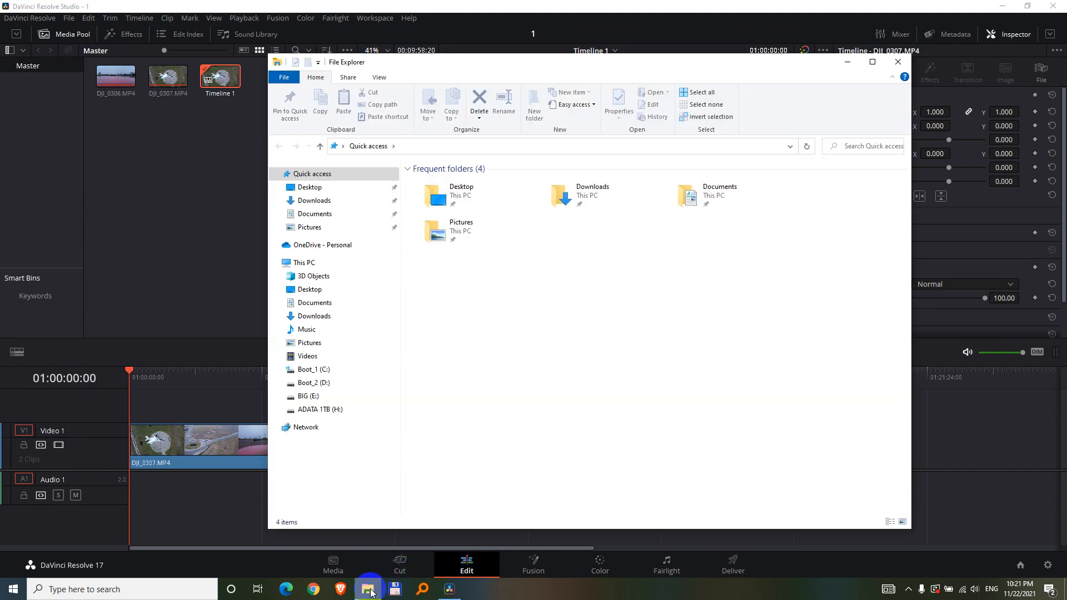
pyautogui.click(320, 358)
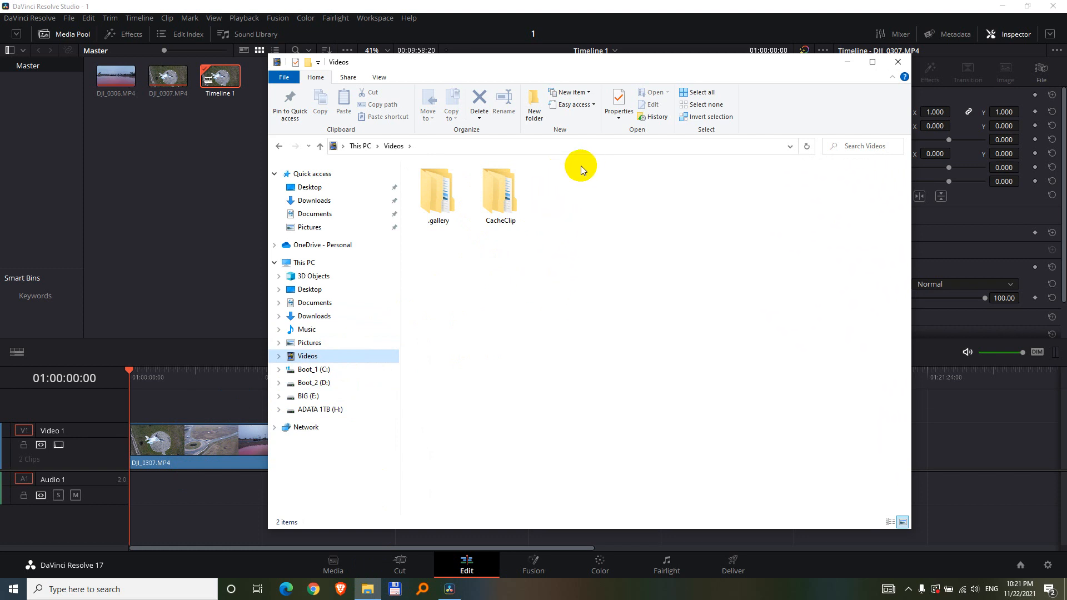
pyautogui.moveTo(555, 64); pyautogui.dragTo(1064, 195)
pyautogui.moveTo(534, 119); pyautogui.dragTo(859, 161)
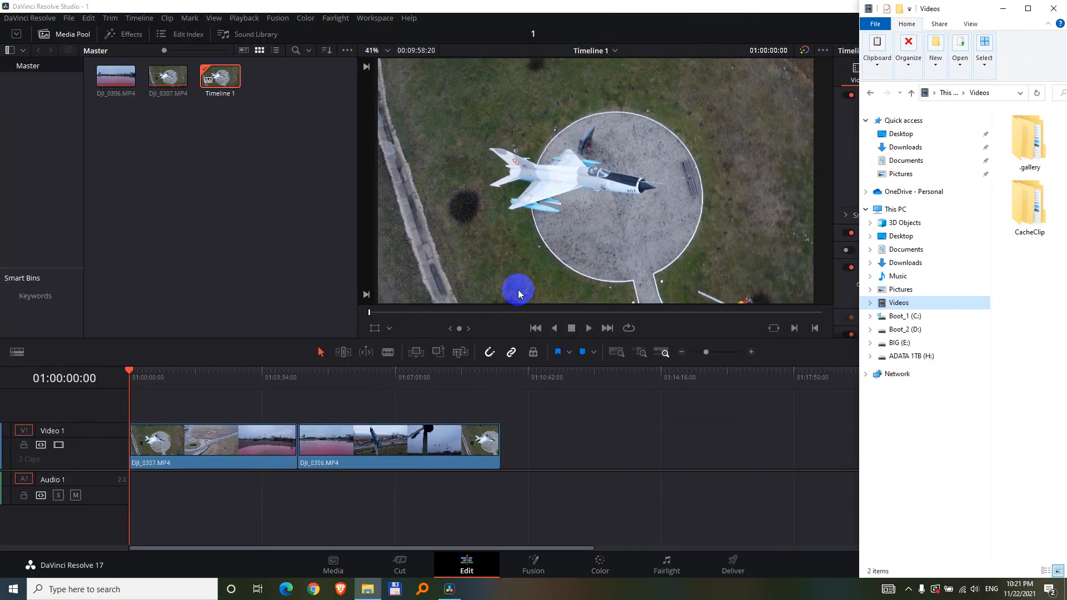
pyautogui.doubleClick(547, 13)
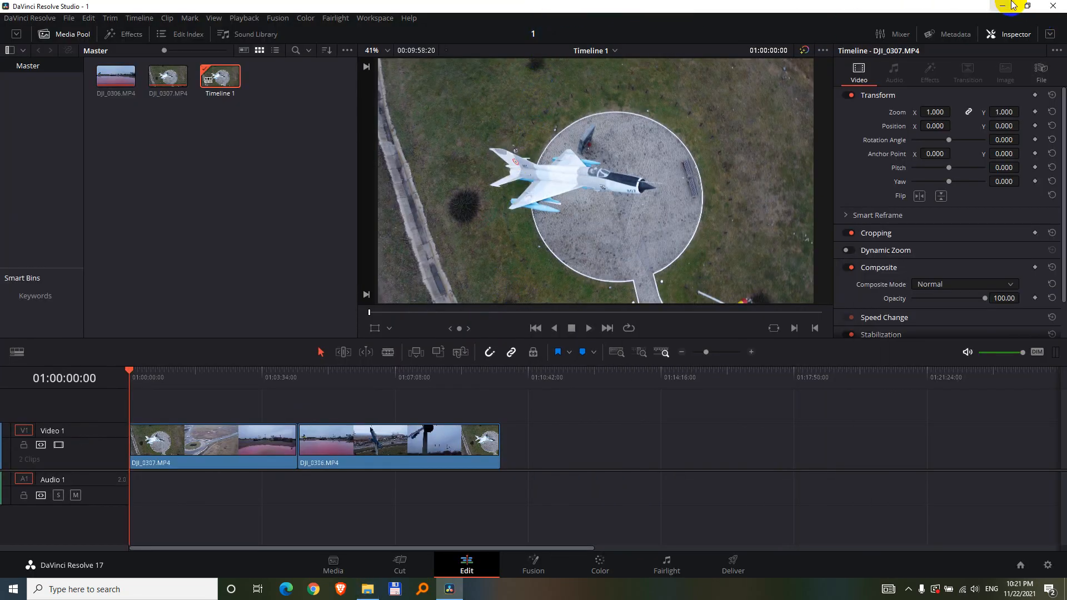
pyautogui.moveTo(750, 8); pyautogui.dragTo(1, 152)
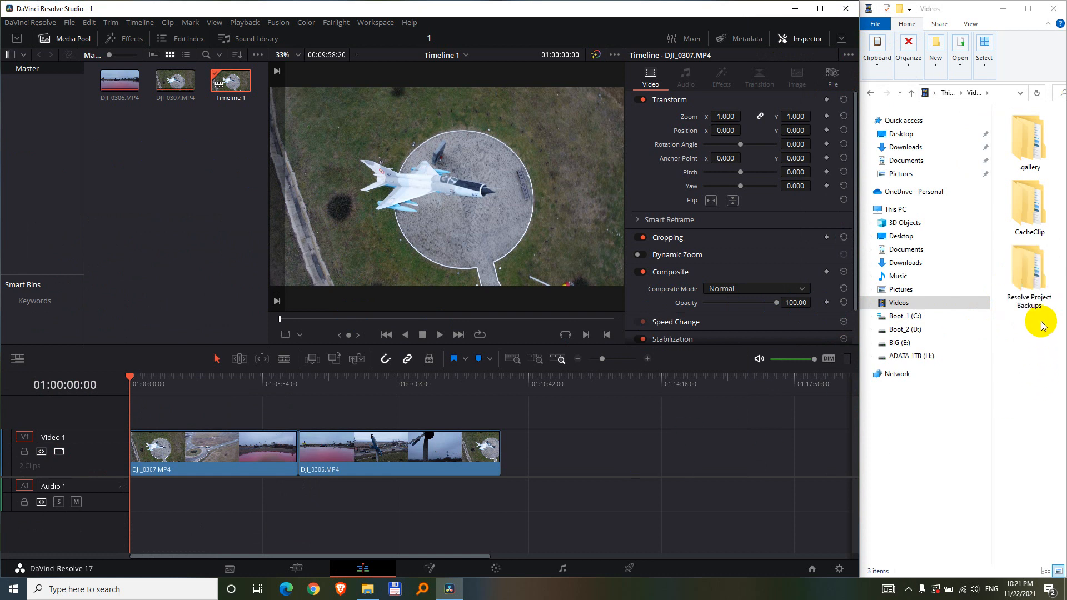
# Open the Resolve Project Backups folder and its project subfolder to examine the backup file.
pyautogui.click(1034, 283)
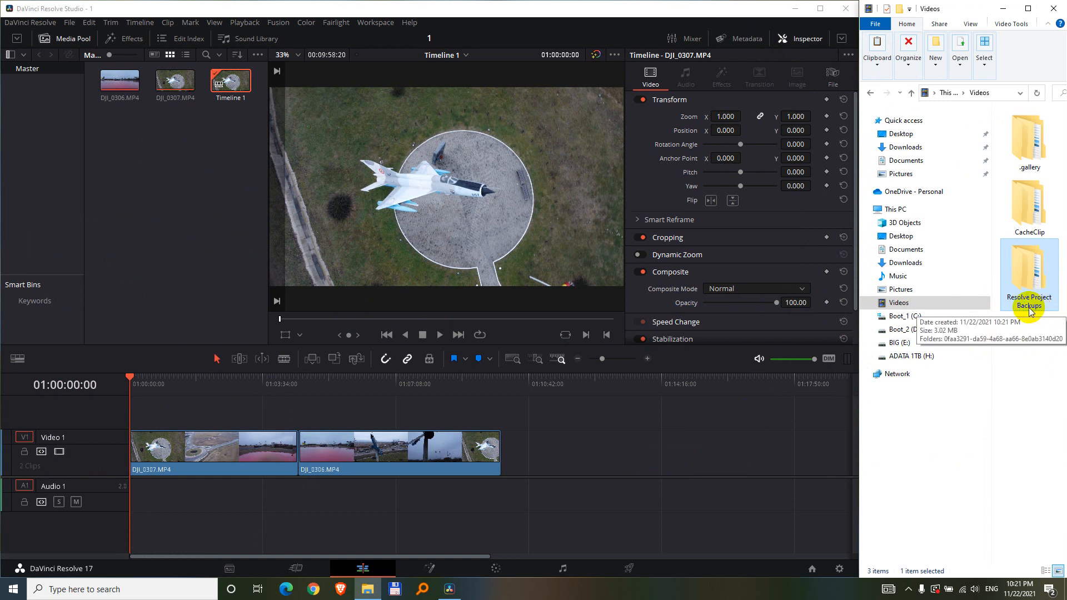
pyautogui.doubleClick(1029, 307)
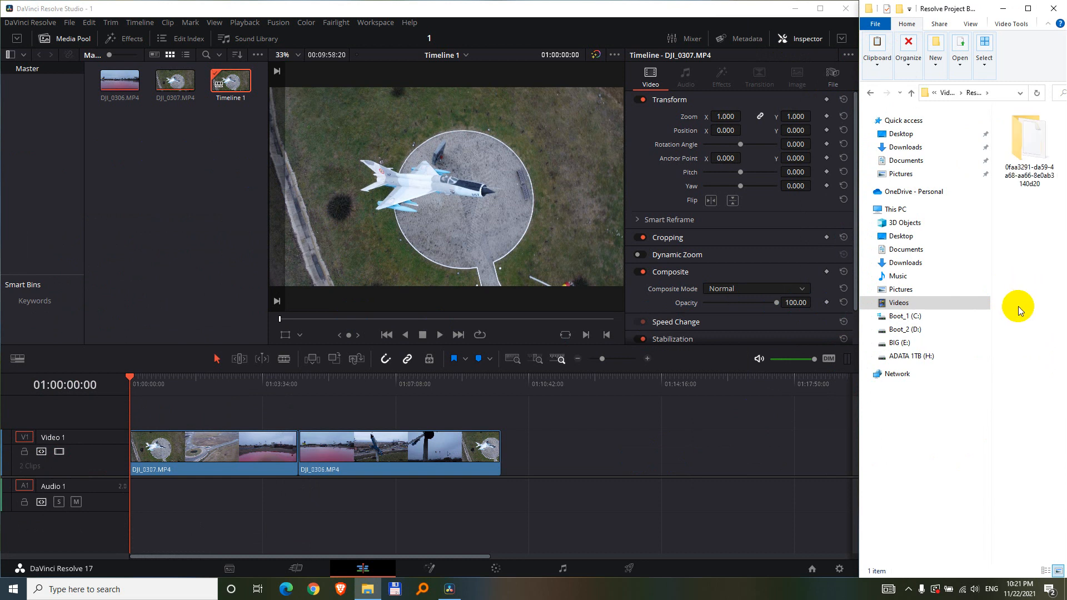
pyautogui.doubleClick(1026, 177)
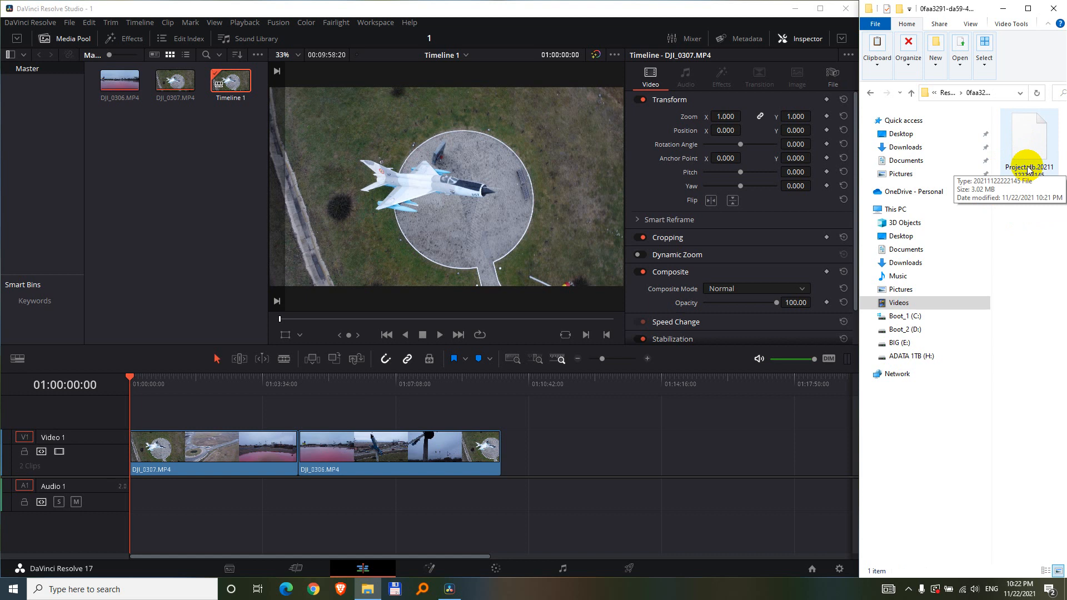
pyautogui.click(581, 324)
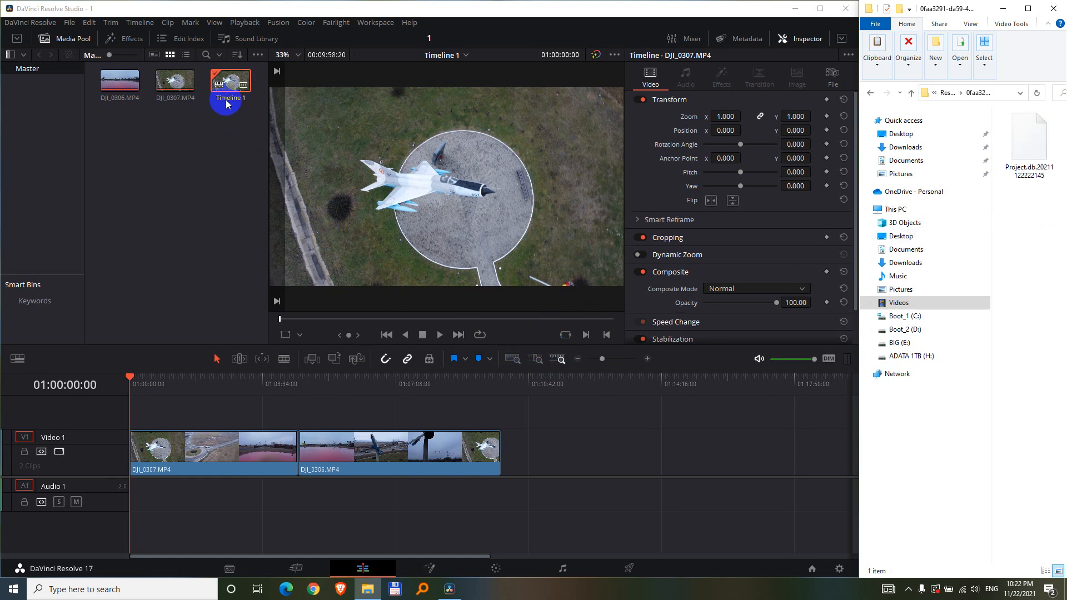
pyautogui.click(68, 22)
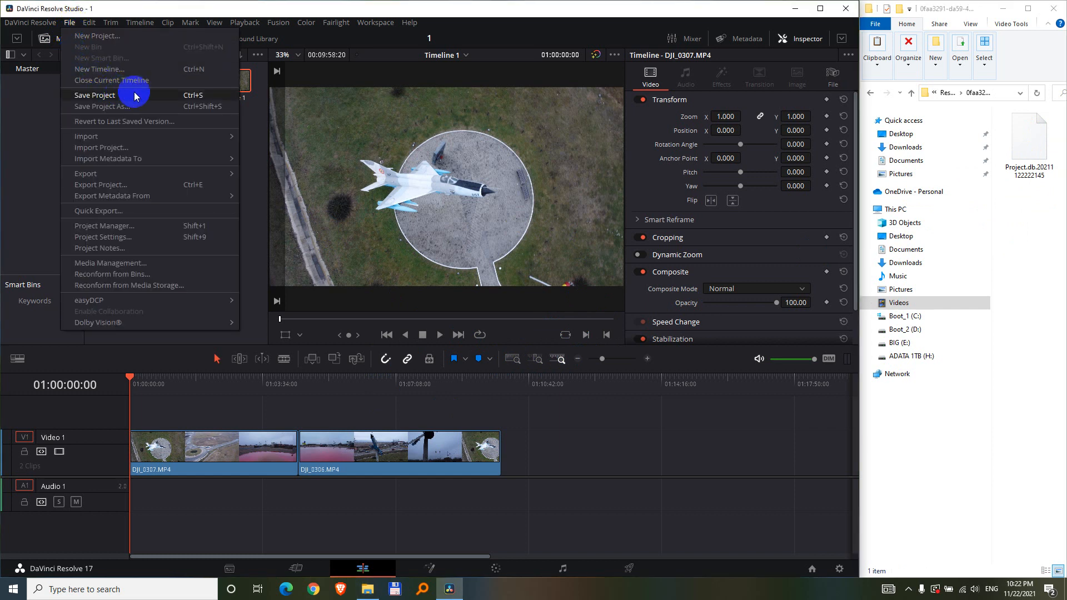
pyautogui.click(467, 38)
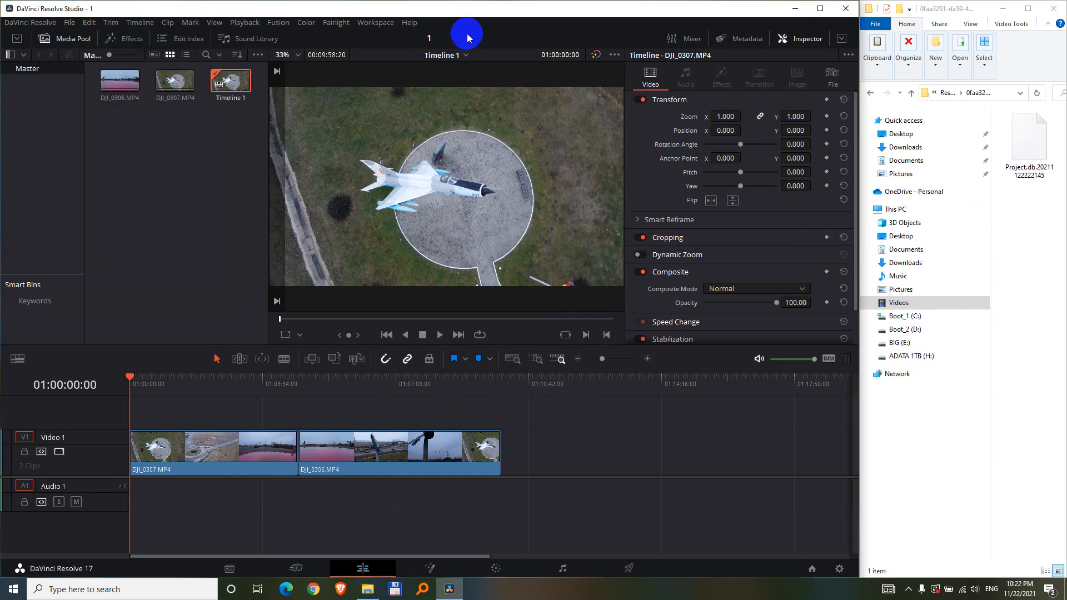
pyautogui.click(812, 571)
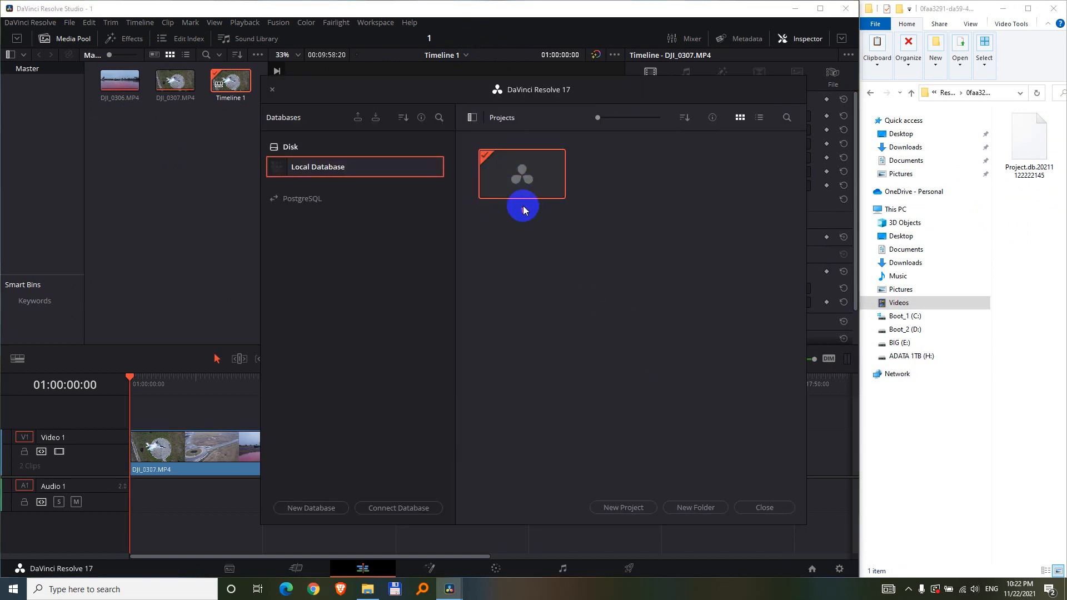
pyautogui.click(272, 89)
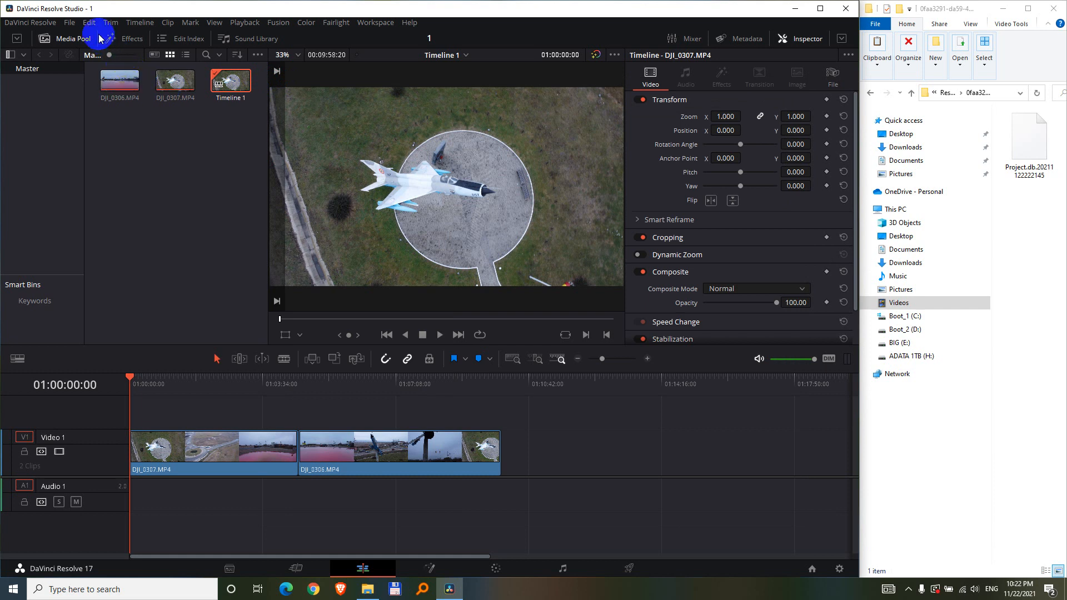
# Open the Project Backups list for project "1" from the Project Manager in DaVinci Resolve.
pyautogui.click(70, 24)
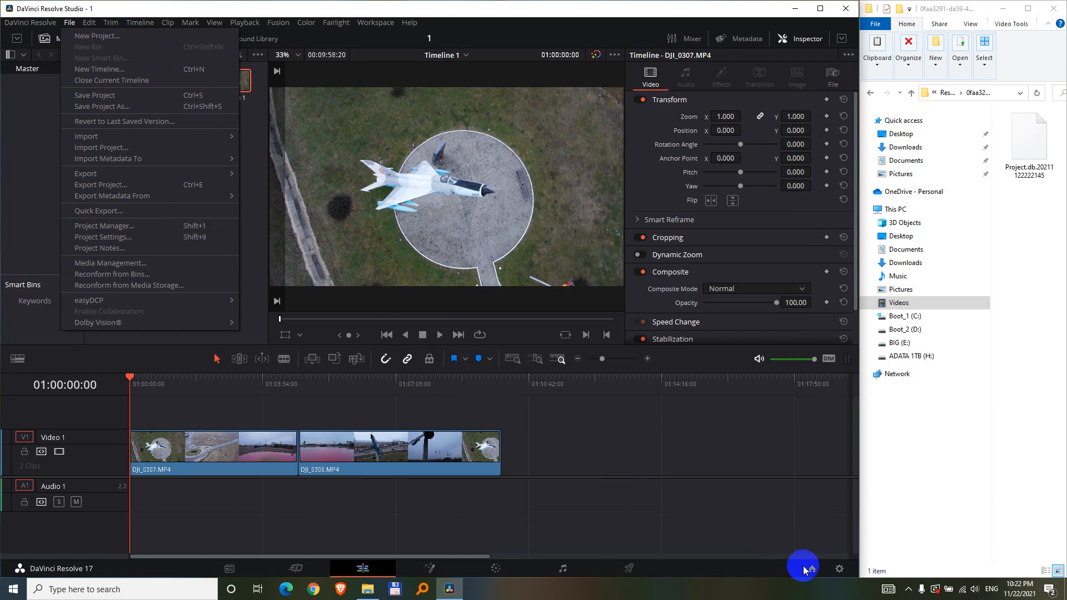
pyautogui.click(117, 225)
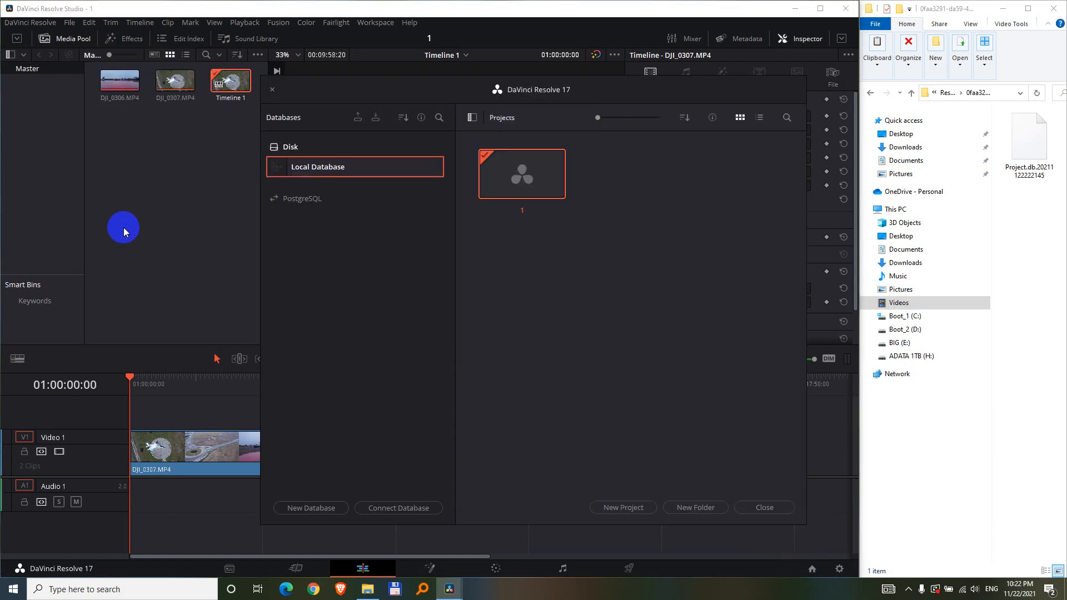
pyautogui.rightClick(522, 179)
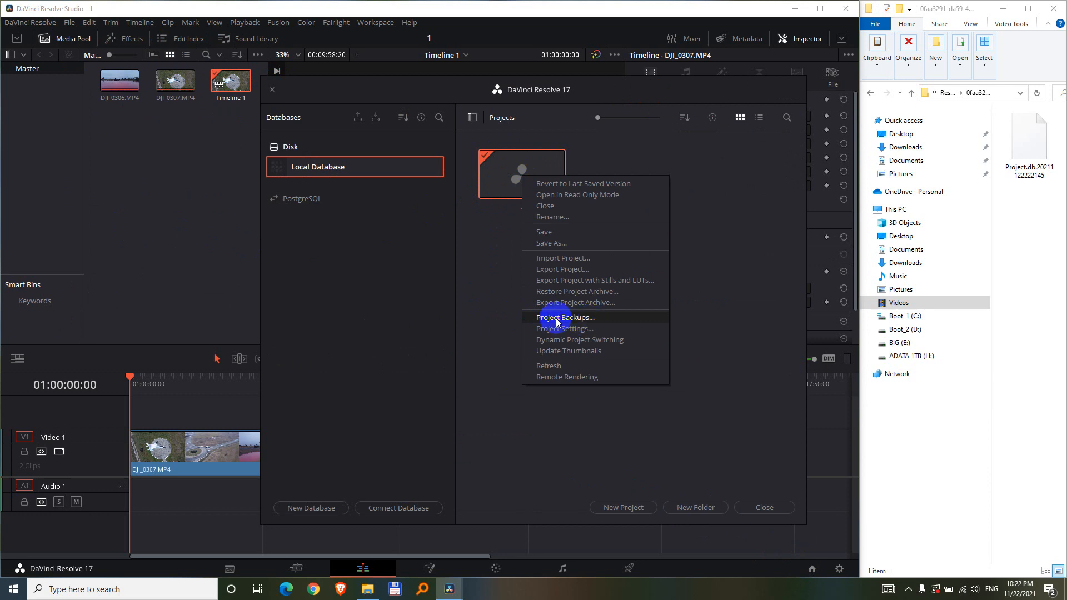
pyautogui.click(572, 319)
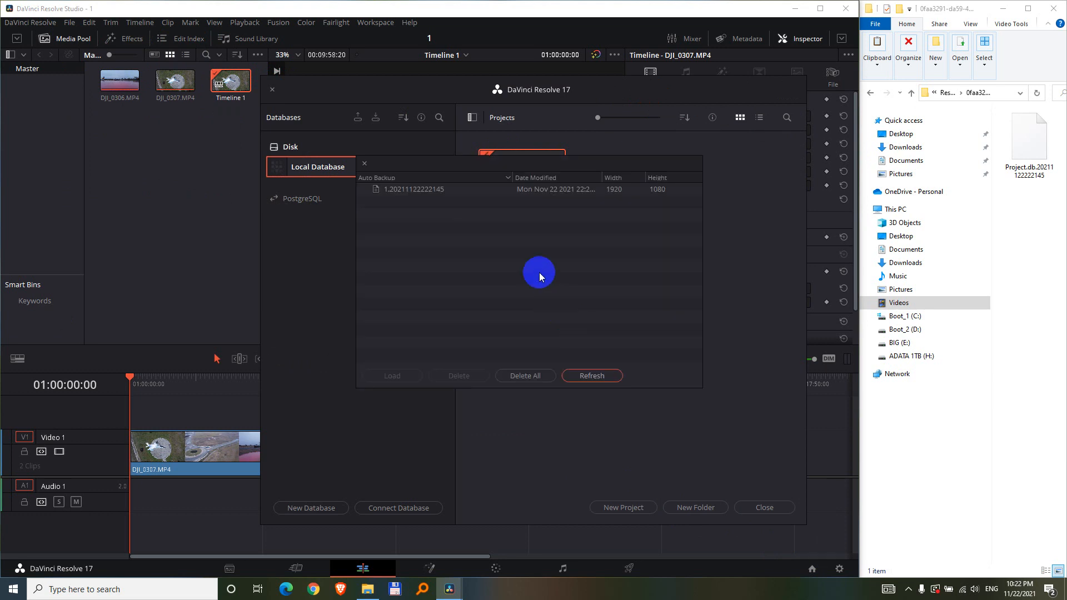
# Load the backup 1.20211122222145 as a project named "1.20211122222145 (Copy)" and close the backups list.
pyautogui.click(436, 319)
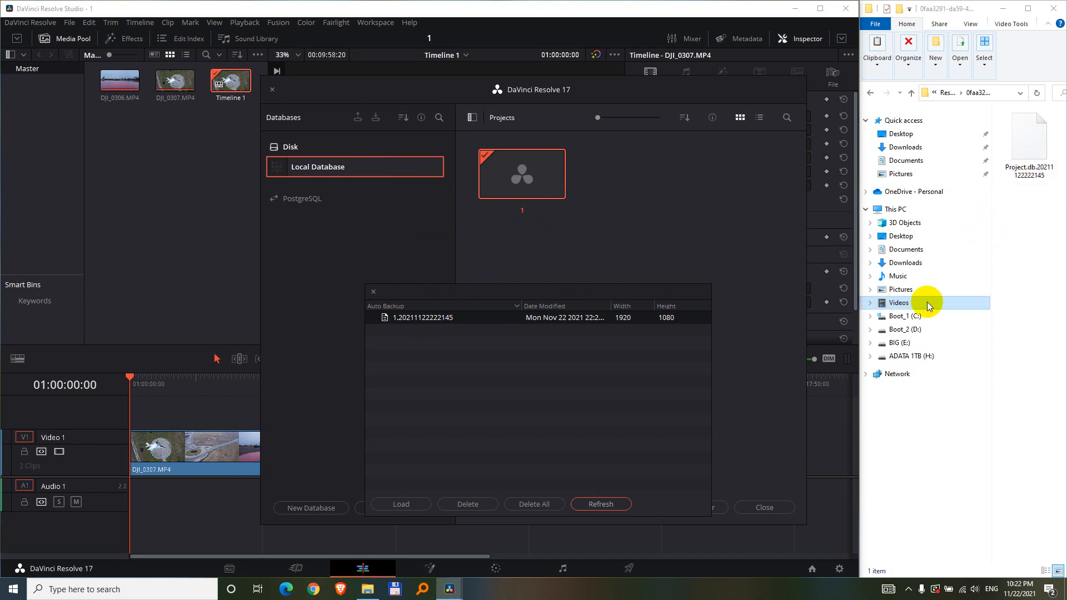
pyautogui.click(730, 357)
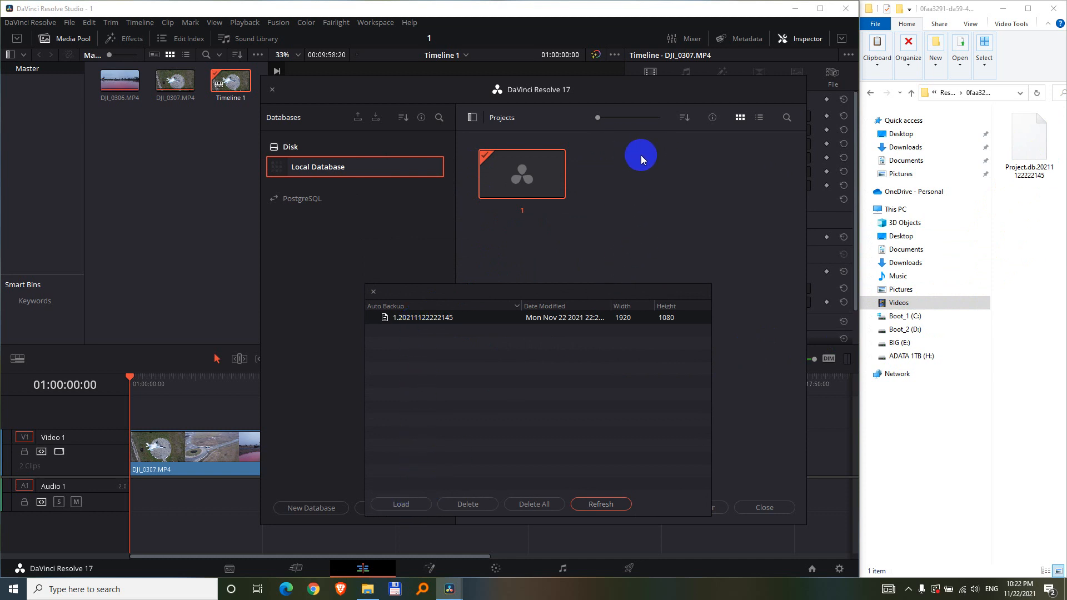
pyautogui.click(408, 504)
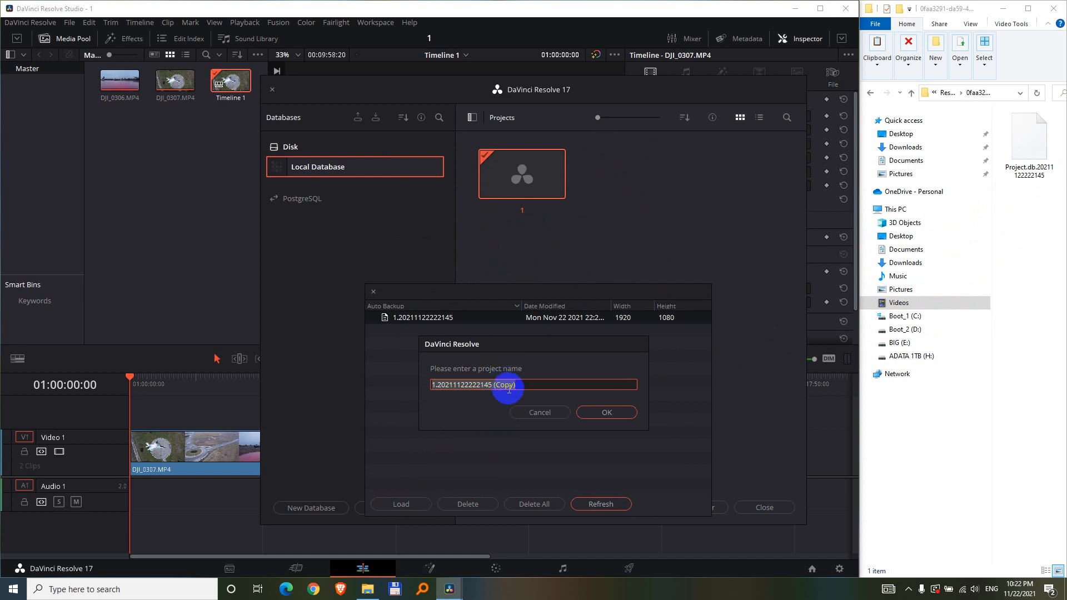
pyautogui.click(607, 412)
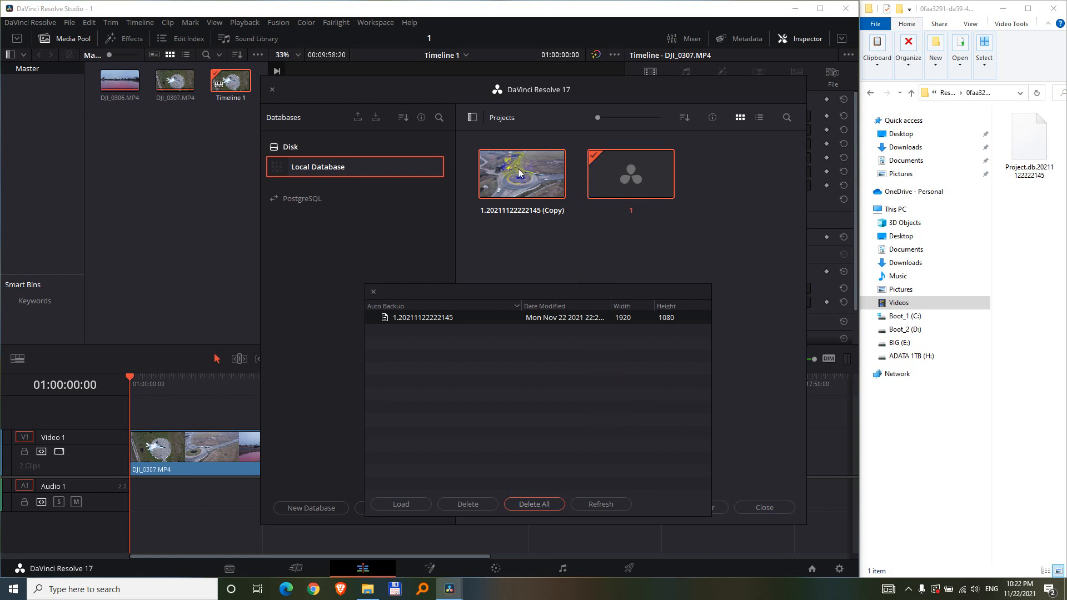
pyautogui.click(373, 293)
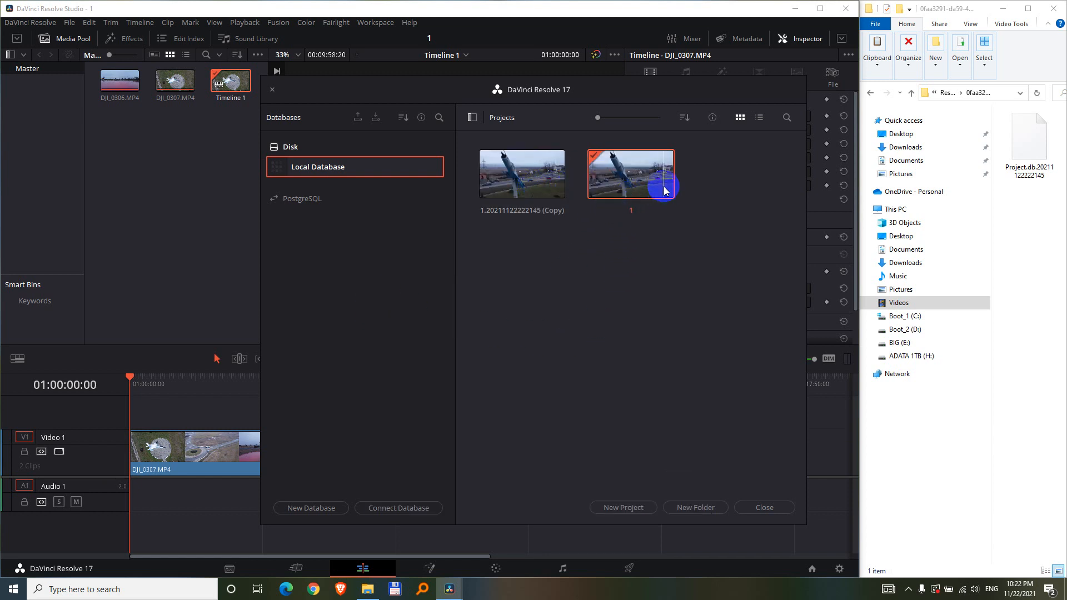
# Open project "1" to view its timeline, and switch to the restored project "1.20211122222145 (Copy)" to compare them.
pyautogui.doubleClick(637, 192)
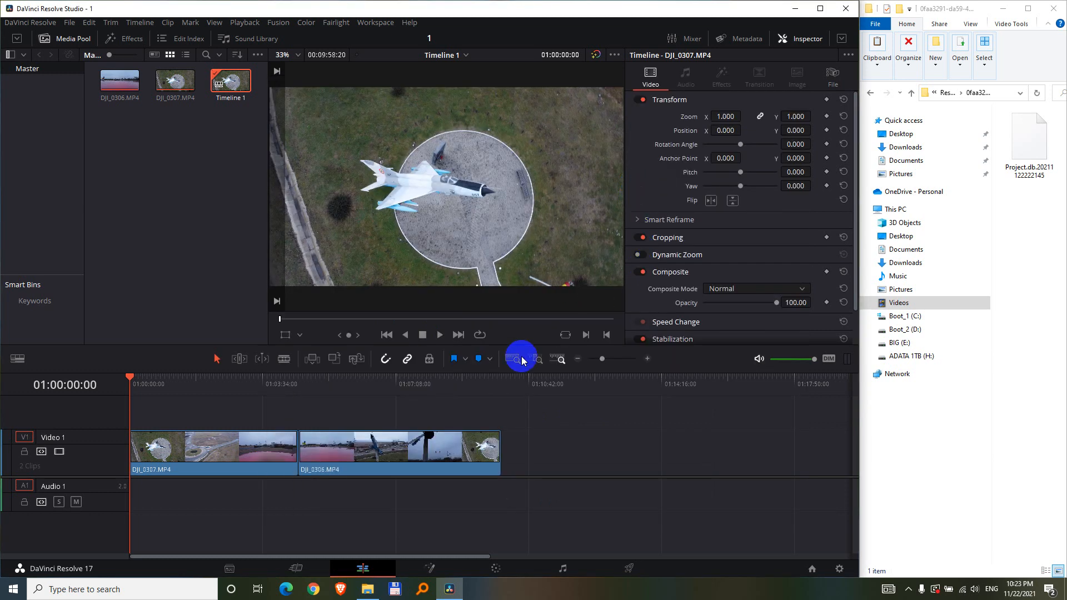
pyautogui.click(812, 569)
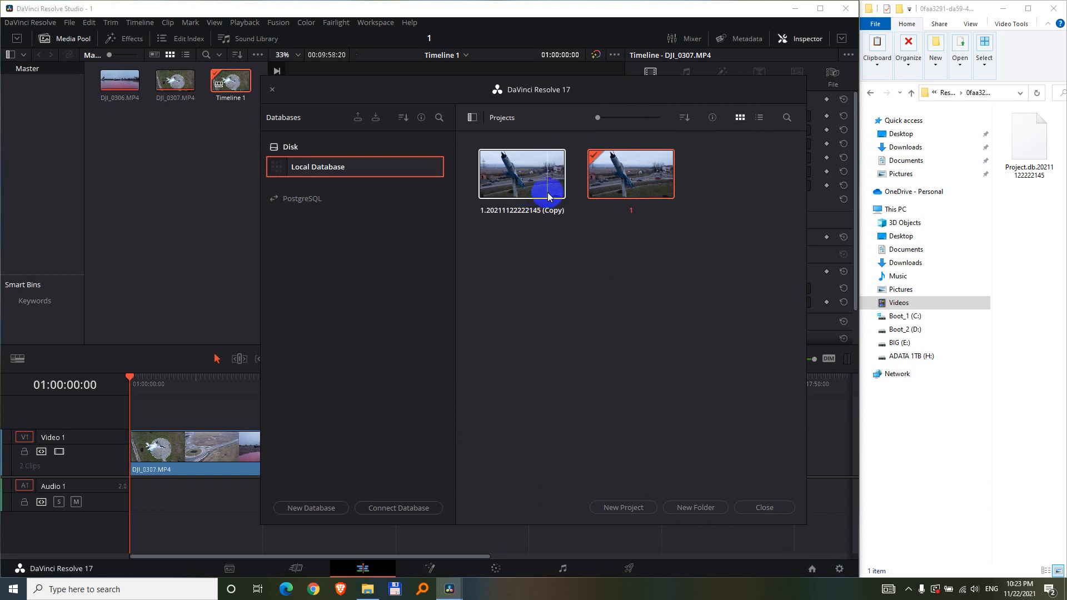
pyautogui.click(525, 168)
pyautogui.doubleClick(525, 169)
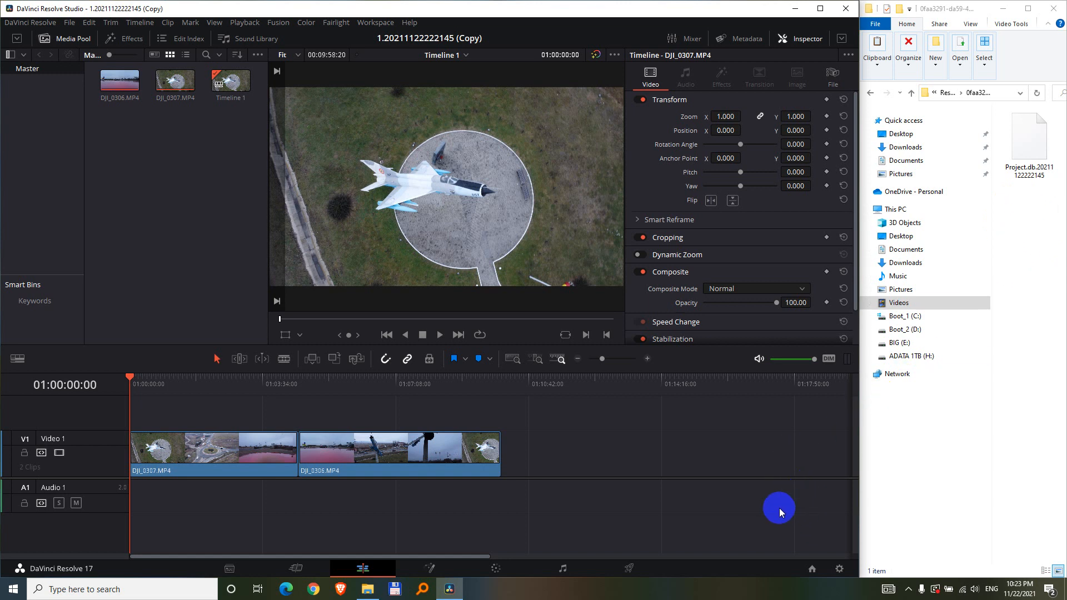
# Review the Project Backups list of project "1" from the Project Manager and close both without loading a backup.
pyautogui.click(812, 569)
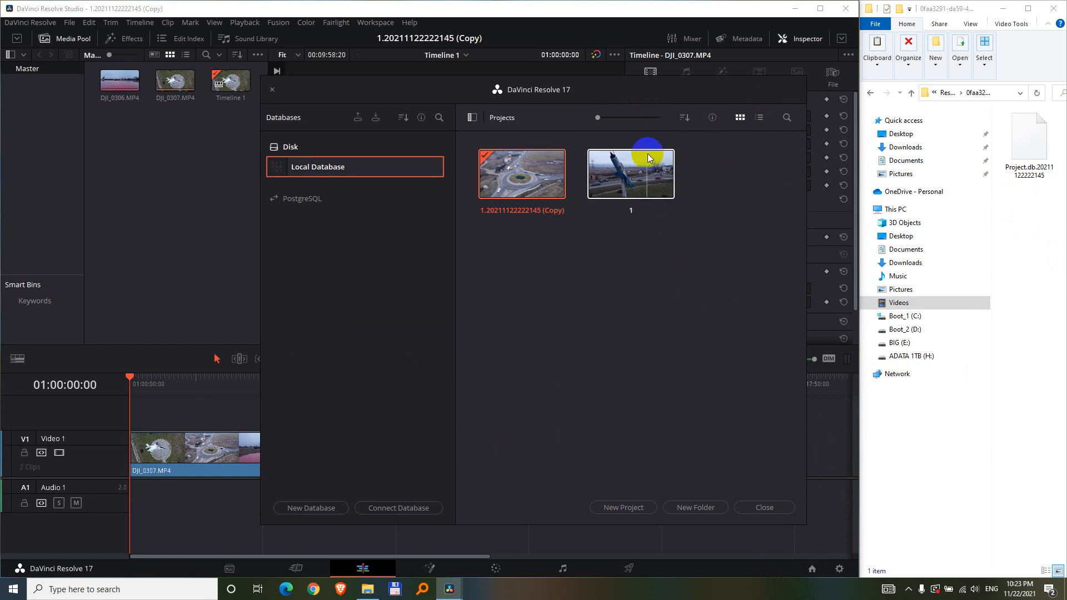
pyautogui.rightClick(630, 175)
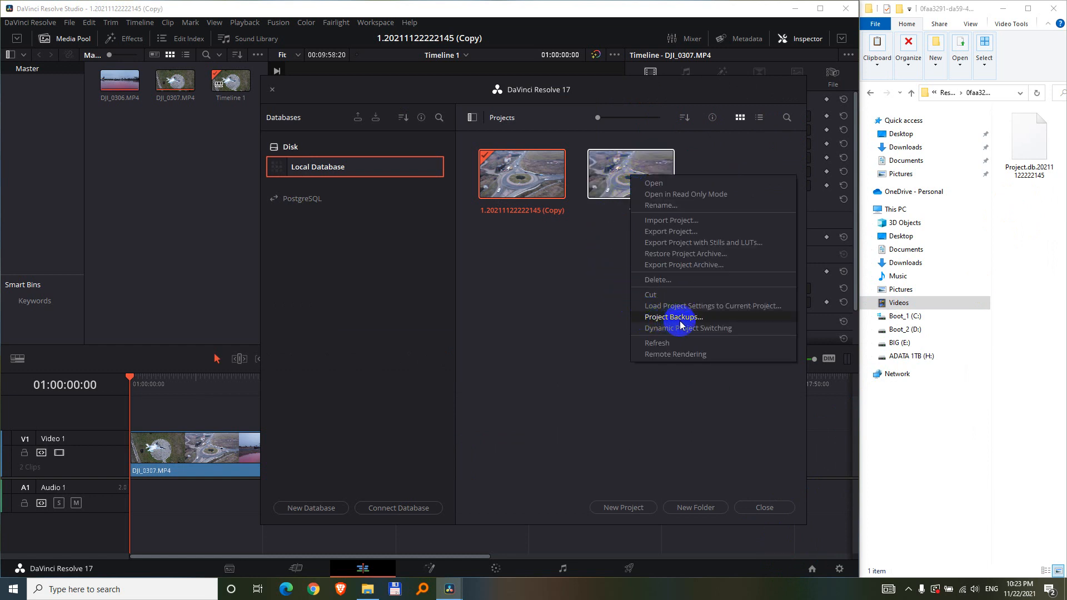
pyautogui.click(651, 322)
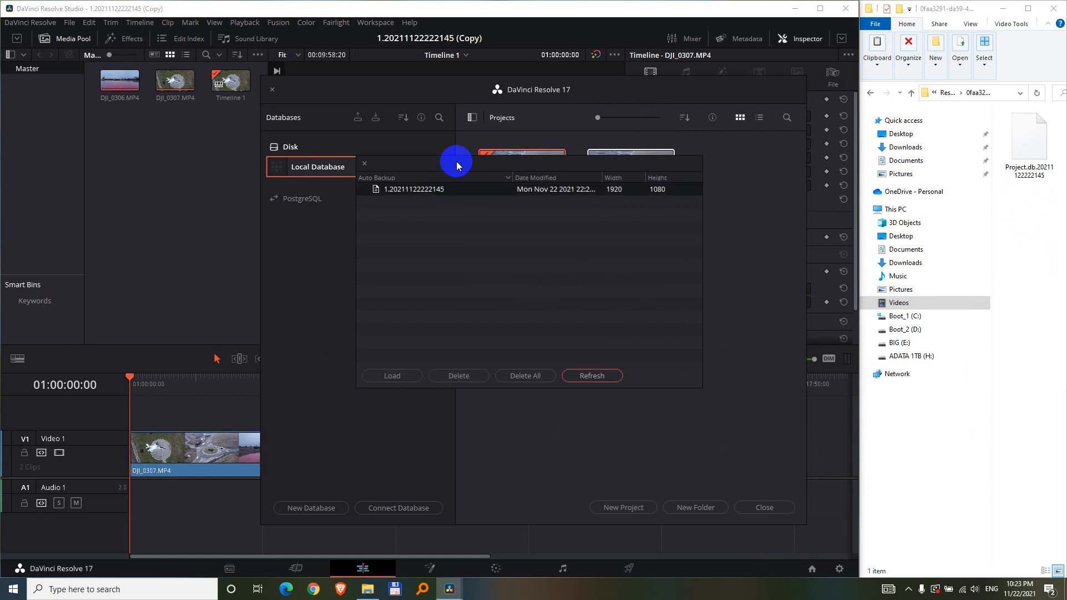
pyautogui.moveTo(452, 162); pyautogui.dragTo(468, 289)
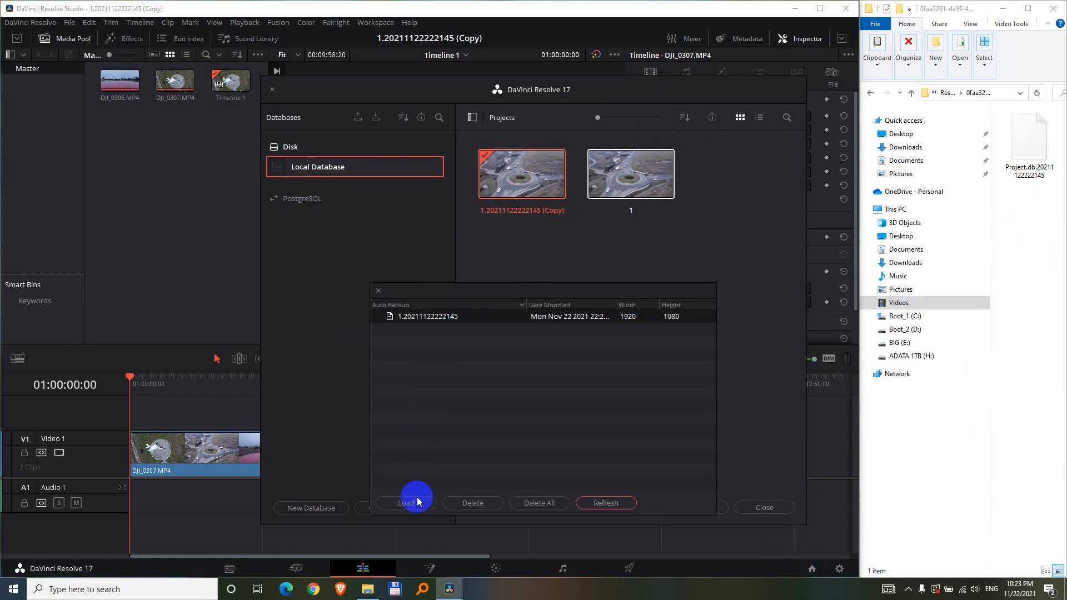
pyautogui.click(378, 290)
pyautogui.click(272, 89)
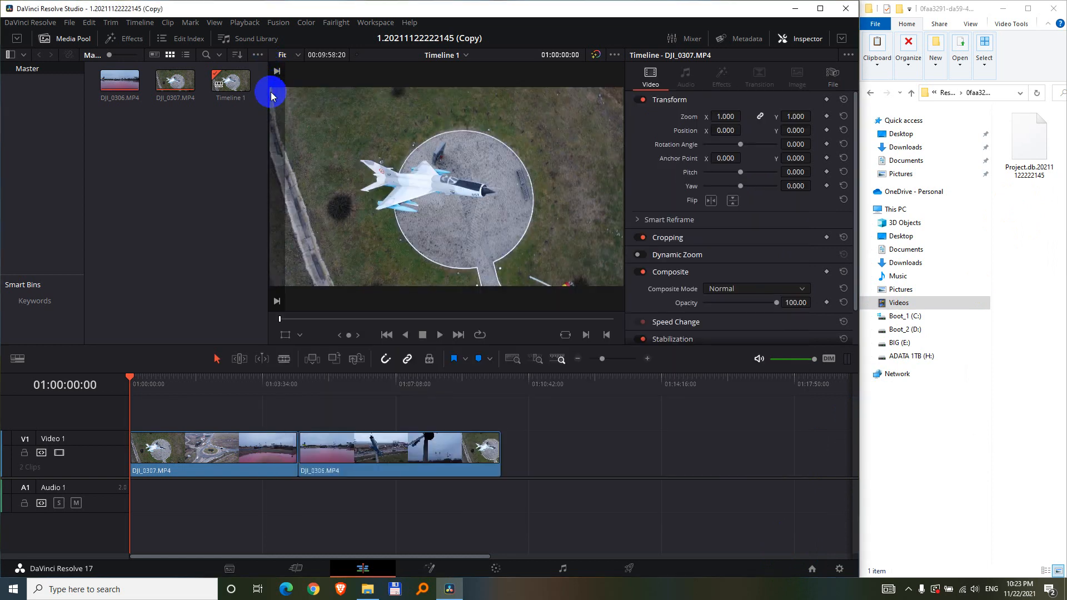
# Open the list of file commands for the restored project.
pyautogui.click(69, 23)
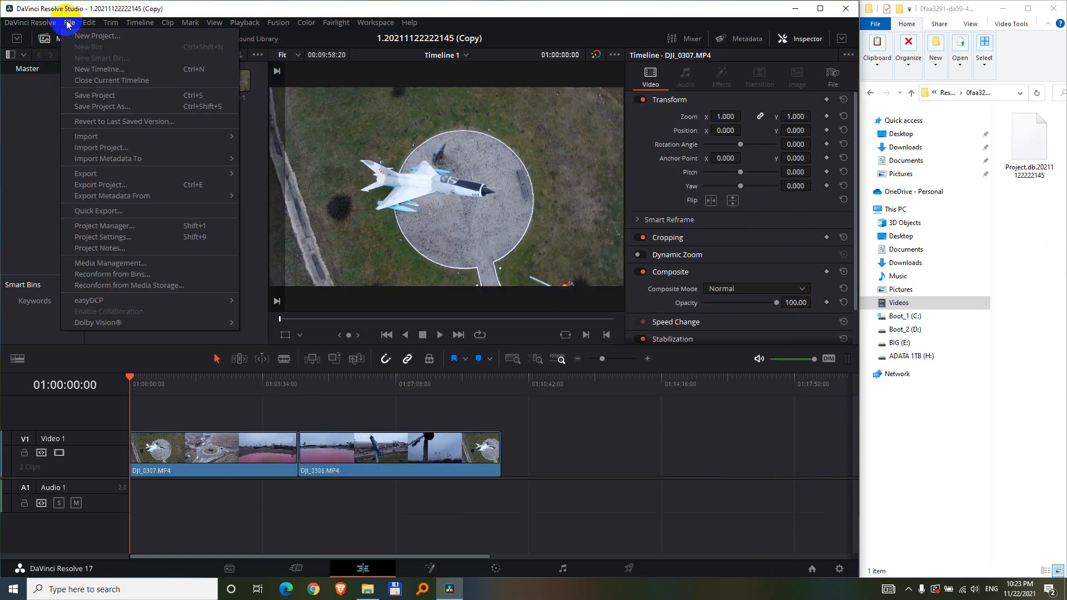